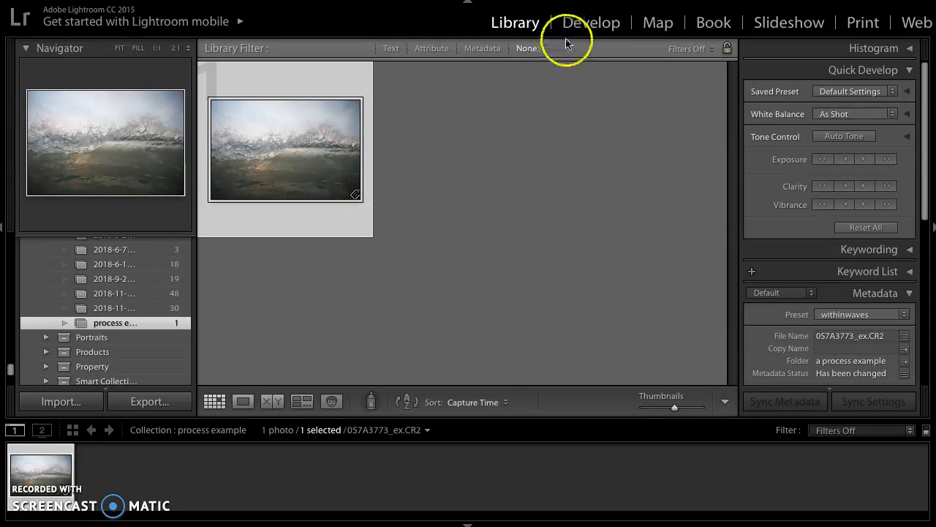
# - Open the selected wave photo for developing and apply the Auto Tone preset from the Lightroom General Presets
pyautogui.click(585, 27)
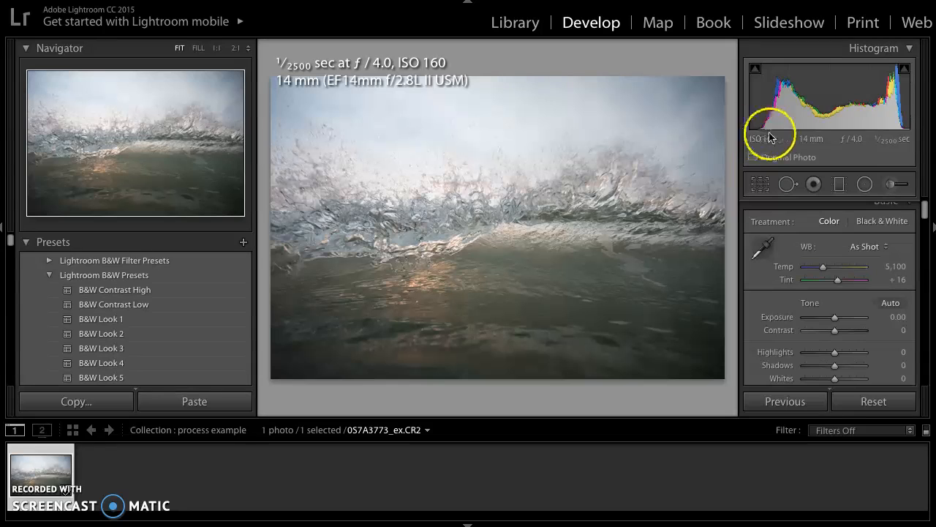
pyautogui.scroll(-3, 835, 252)
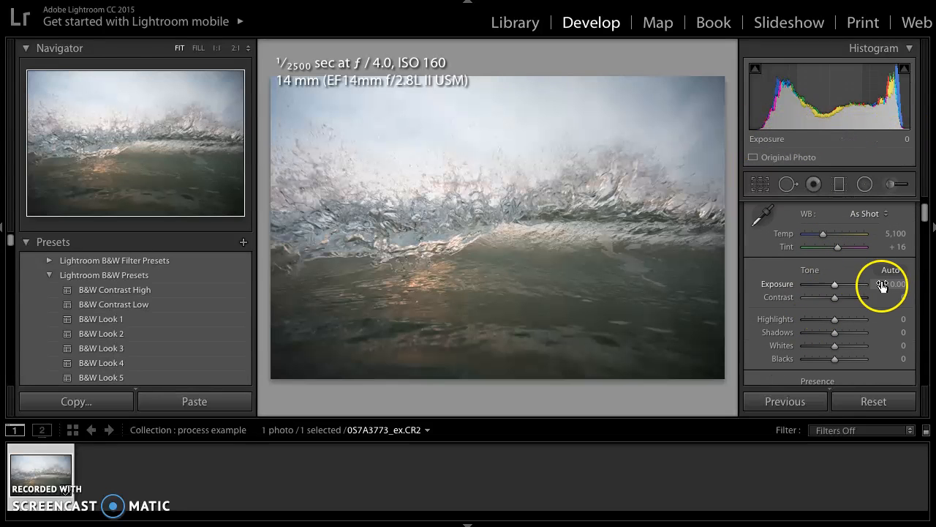
pyautogui.scroll(-5, 815, 324)
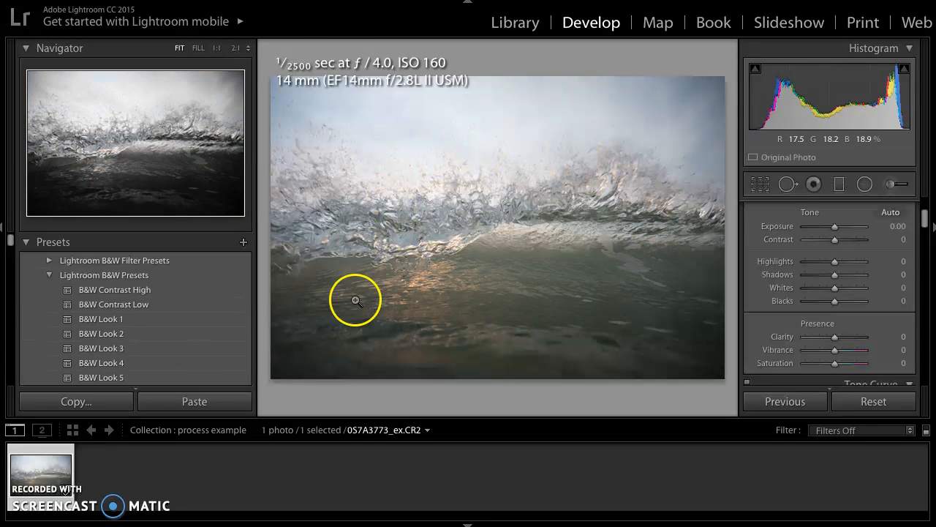
pyautogui.scroll(-3, 141, 352)
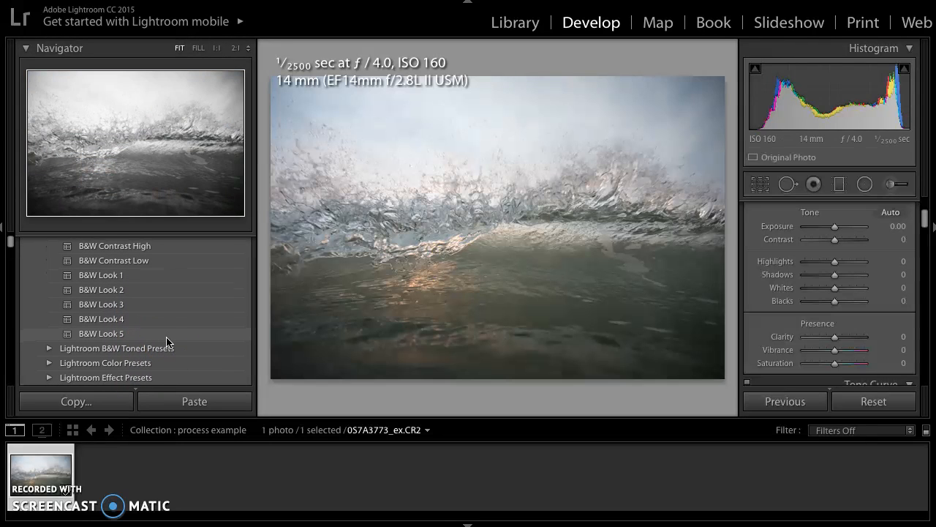
pyautogui.scroll(-2, 167, 342)
pyautogui.scroll(-3, 165, 342)
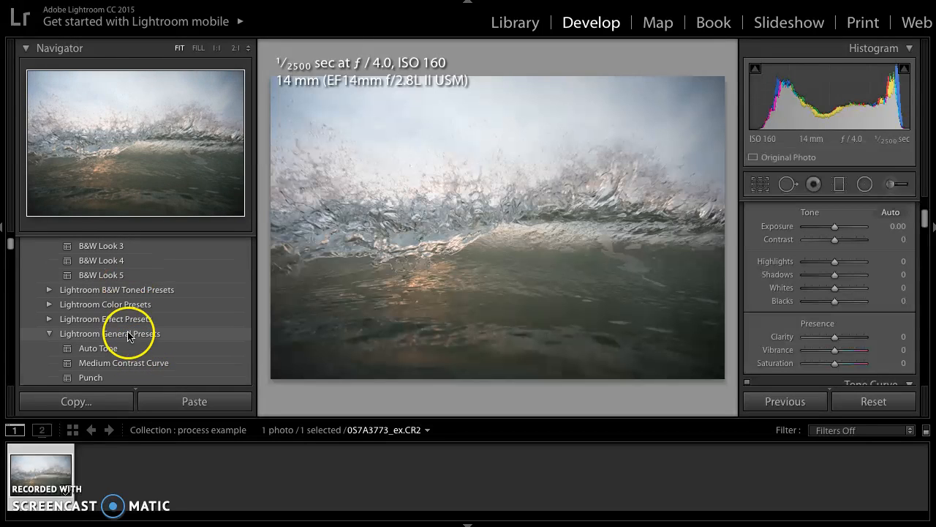
pyautogui.click(130, 349)
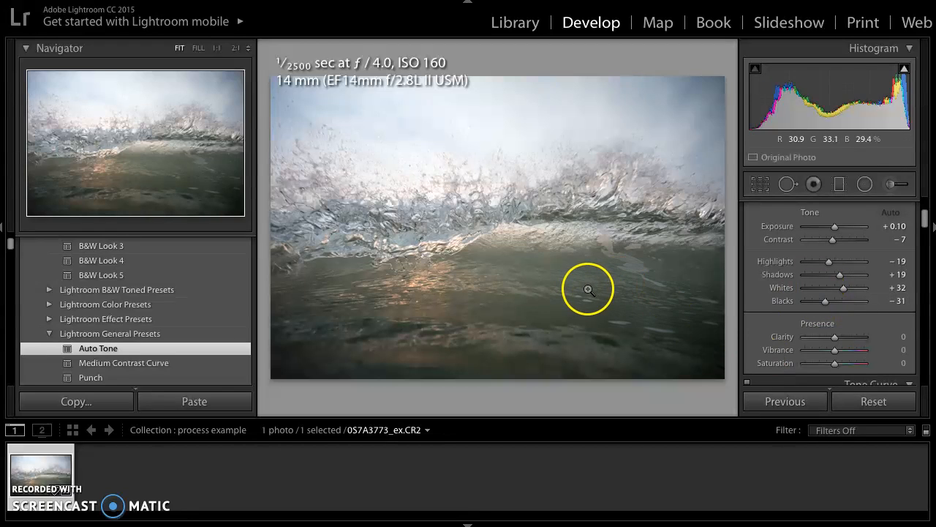
# - Set Exposure to +0.23, Blacks to -61, Clarity to +19, Vibrance to +14 and Saturation to +9, comparing briefly with the reset photo
pyautogui.moveTo(837, 229); pyautogui.dragTo(838, 229)
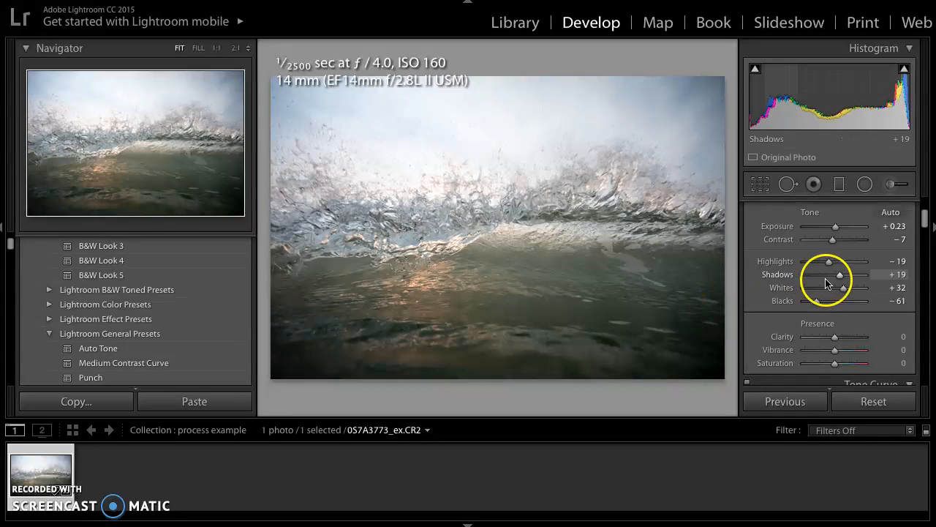
pyautogui.click(838, 338)
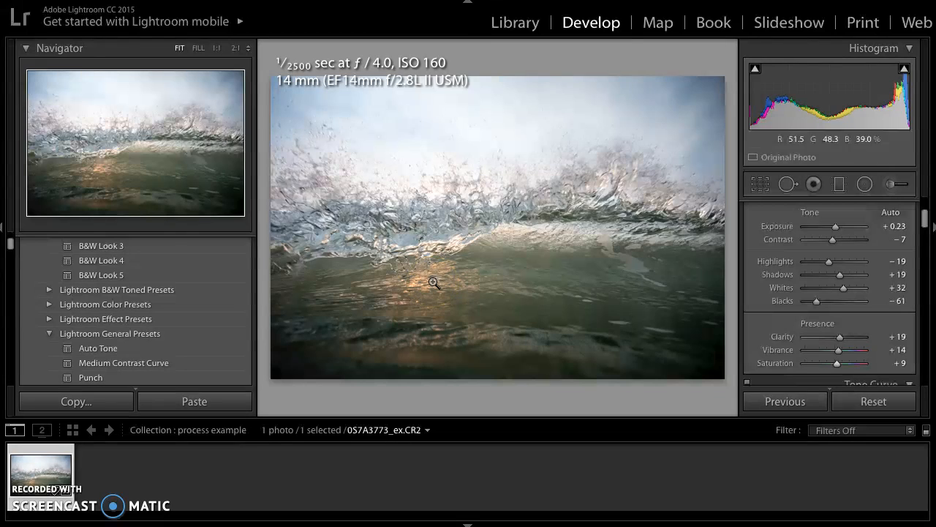
pyautogui.click(872, 402)
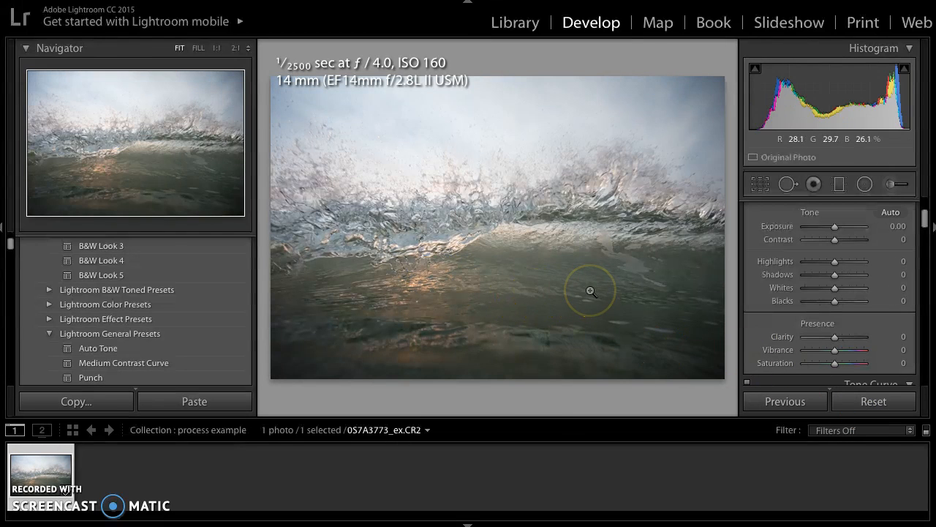
pyautogui.hotkey('ctrl', 'z')
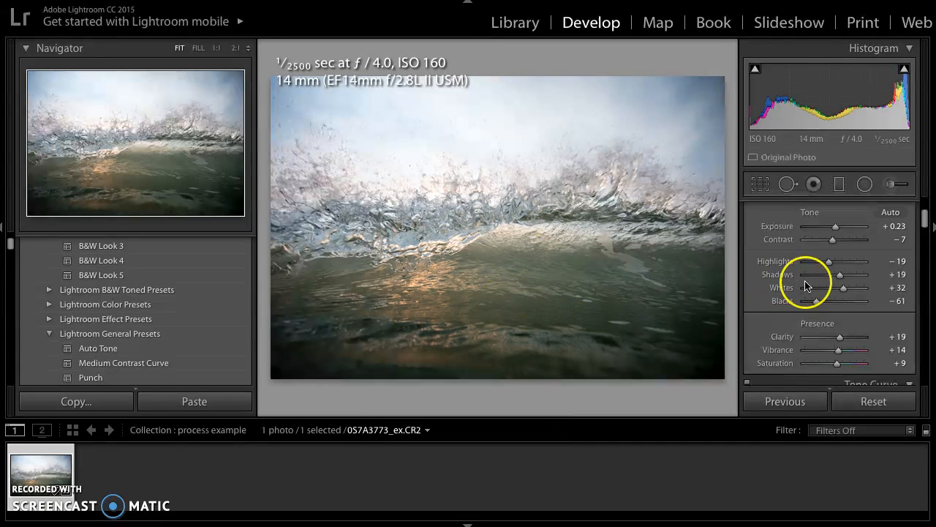
# - Crop the photo slightly tighter on all sides at the Original aspect ratio, repositioning the image within the frame
pyautogui.click(759, 186)
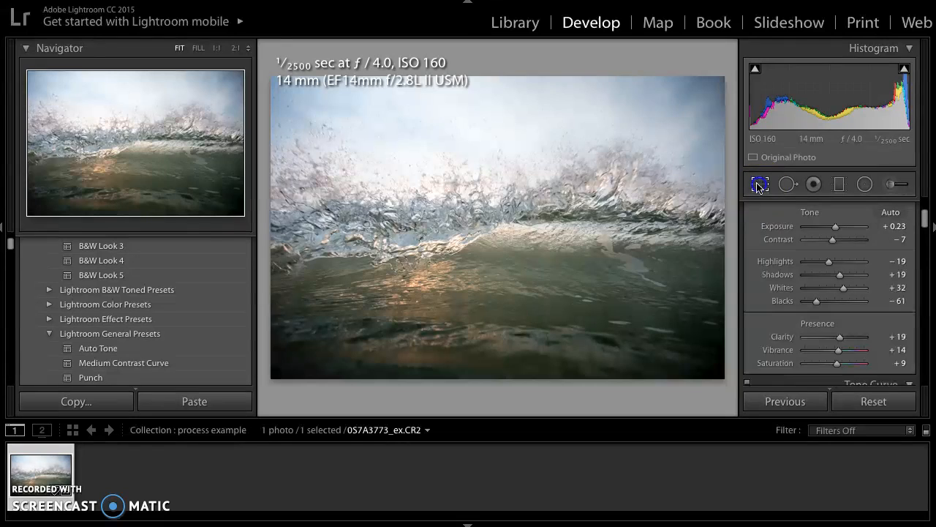
pyautogui.moveTo(498, 75); pyautogui.dragTo(494, 88)
pyautogui.moveTo(498, 156)
pyautogui.mouseDown()
pyautogui.moveTo(493, 176)
pyautogui.moveTo(504, 163)
pyautogui.moveTo(497, 168)
pyautogui.mouseUp()
pyautogui.moveTo(443, 218); pyautogui.dragTo(544, 218)
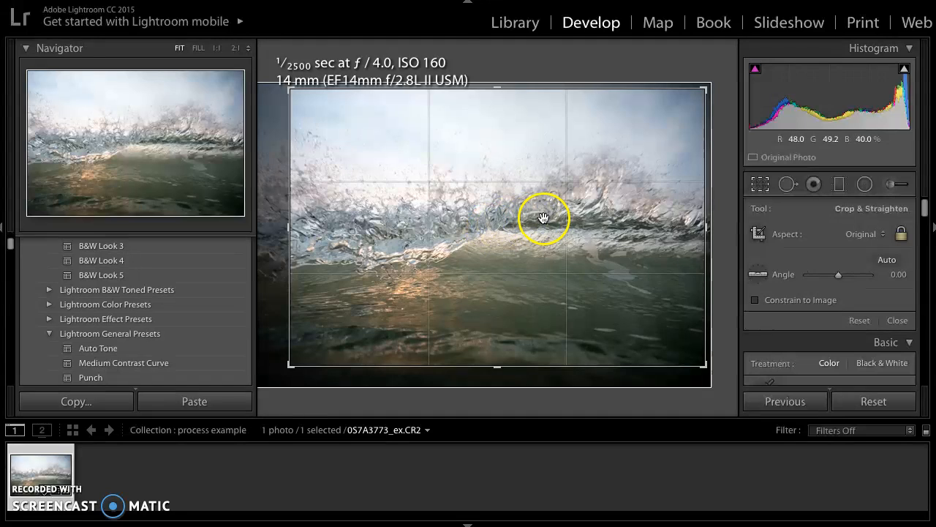
pyautogui.press('Return')
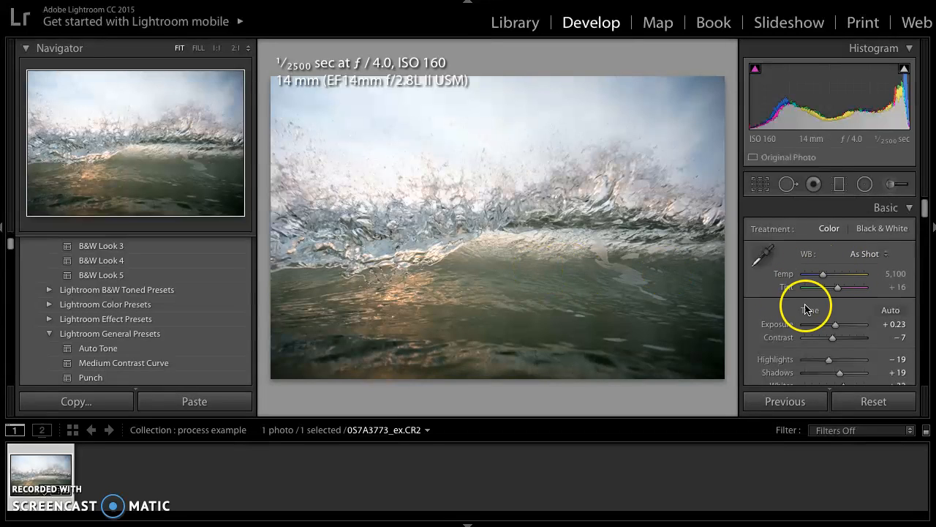
# - Apply the Sharpen - Scenic preset from the Lightroom General Presets to the cropped photo
pyautogui.scroll(-5, 817, 309)
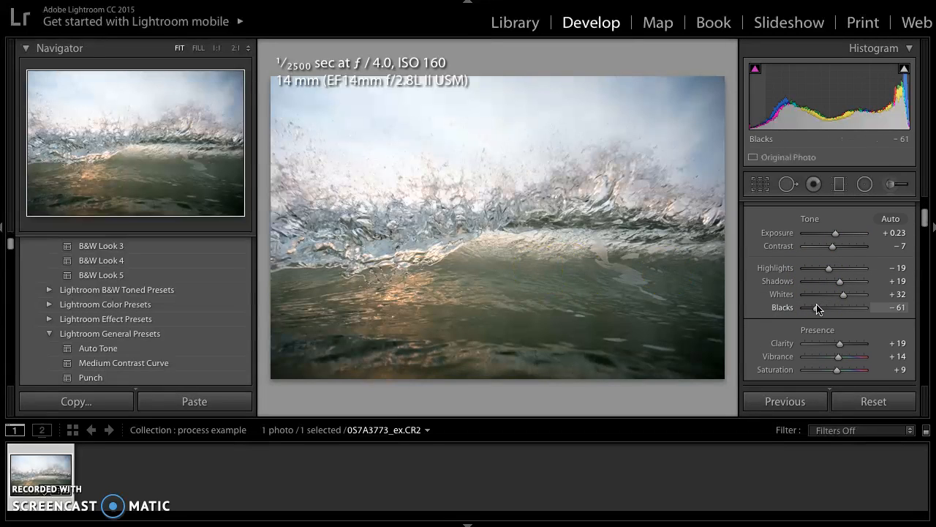
pyautogui.scroll(-6, 181, 318)
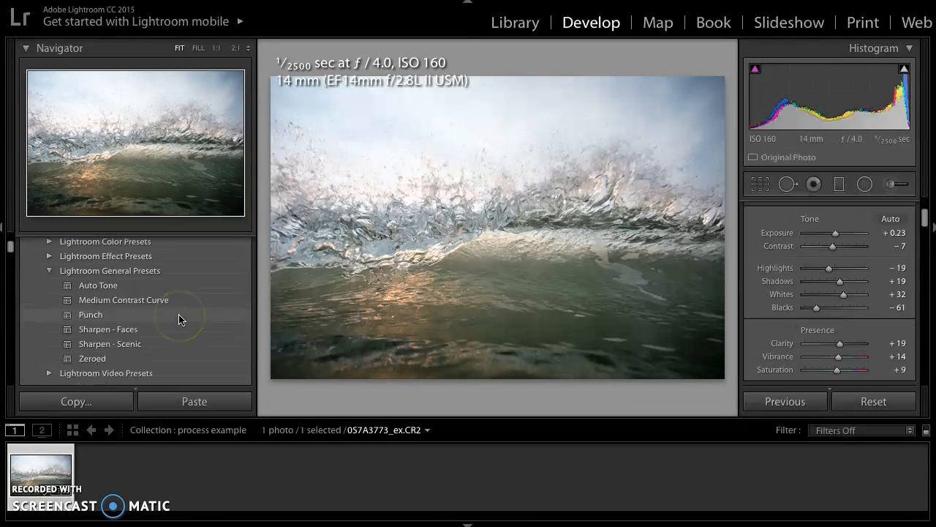
pyautogui.scroll(-3, 179, 319)
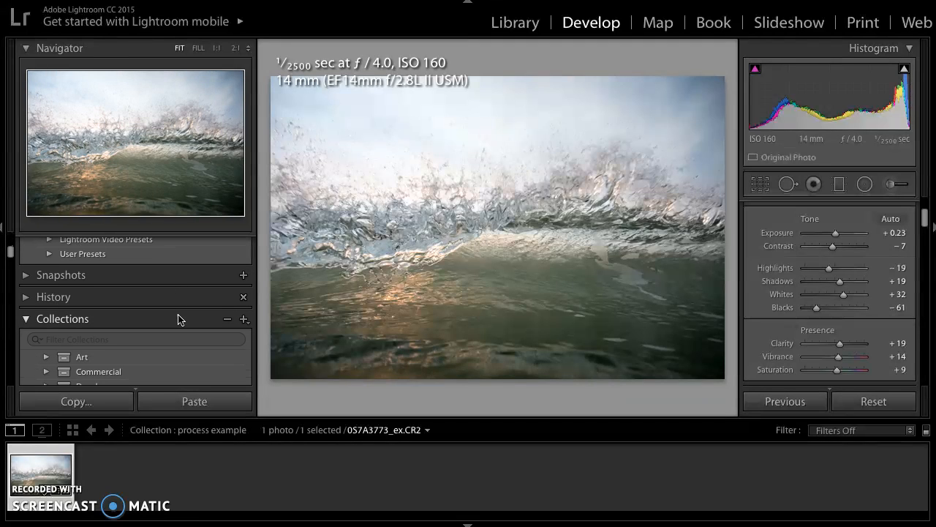
pyautogui.scroll(5, 178, 319)
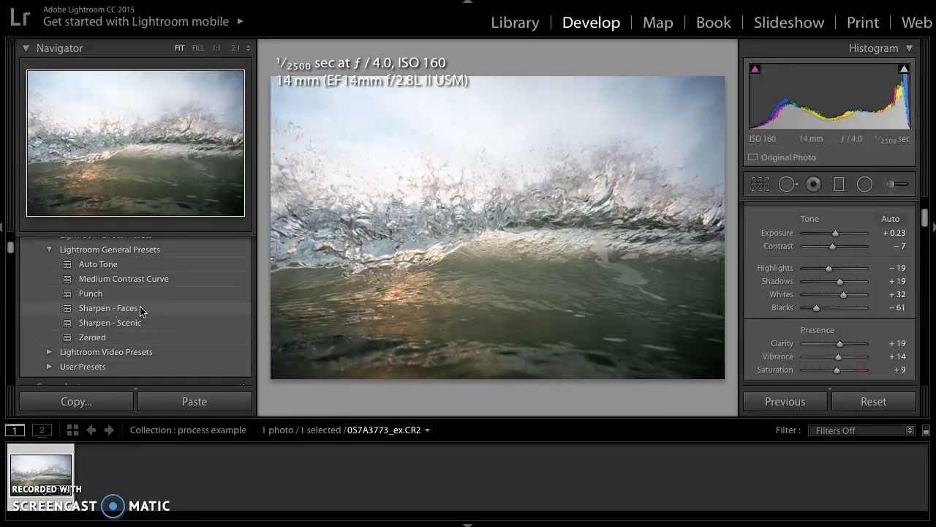
pyautogui.click(149, 327)
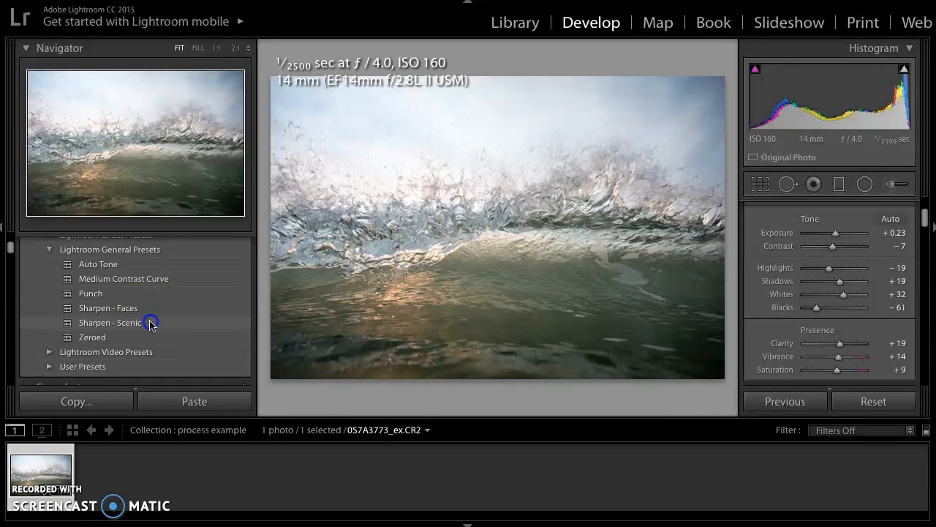
# - Set the Sharpening Amount to 48 and the Luminance noise reduction to 0, checking the wave edge at 1:1
pyautogui.click(479, 249)
pyautogui.moveTo(408, 194); pyautogui.dragTo(288, 344)
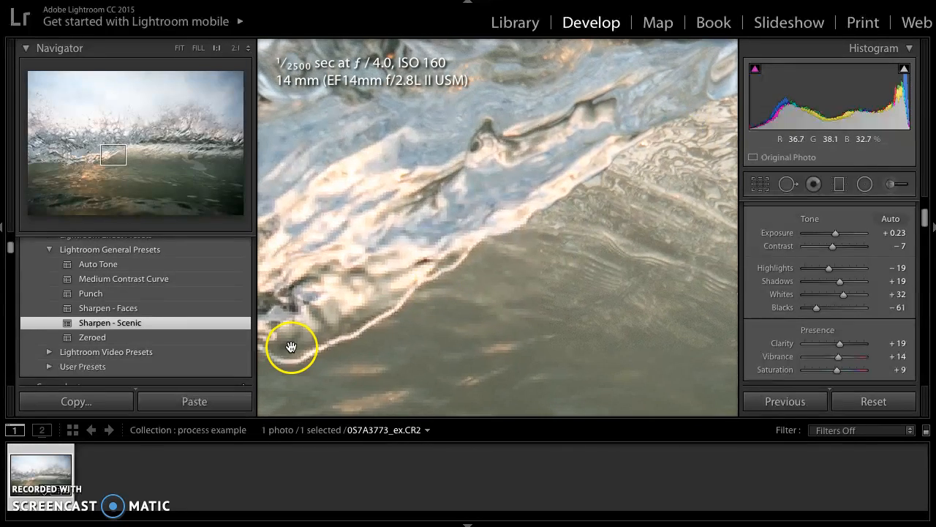
pyautogui.scroll(-8, 821, 345)
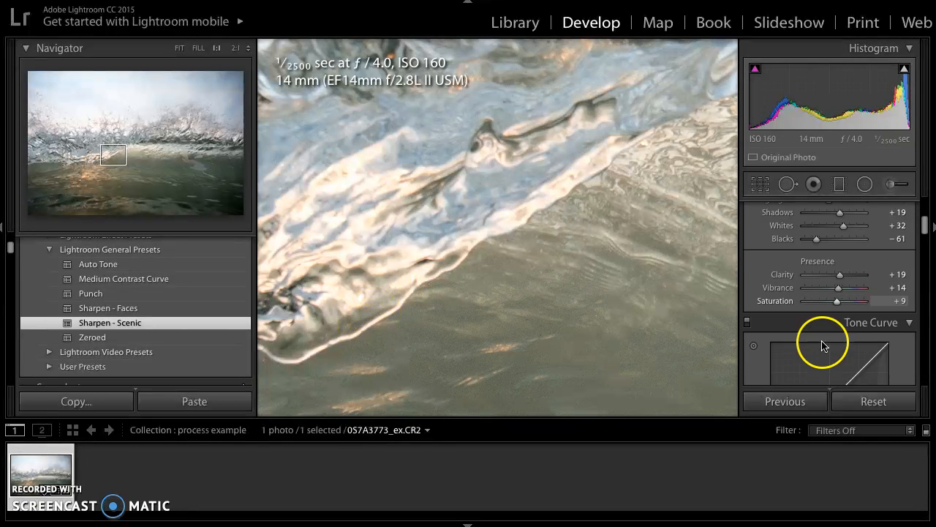
pyautogui.scroll(-10, 824, 342)
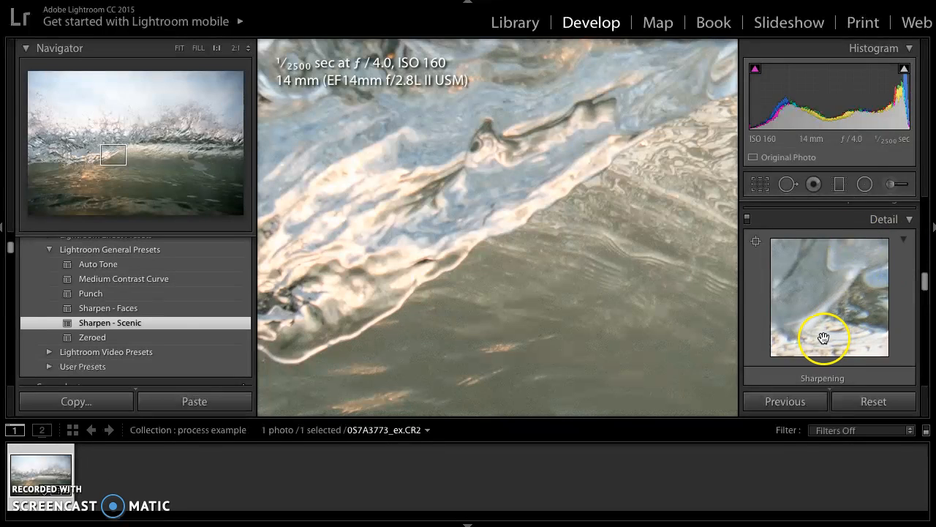
pyautogui.scroll(-3, 825, 334)
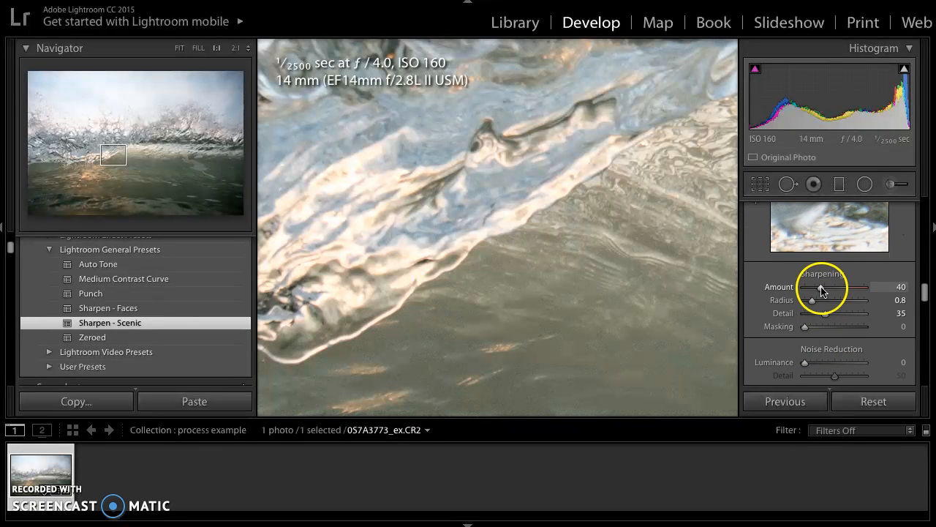
pyautogui.moveTo(822, 288); pyautogui.dragTo(824, 288)
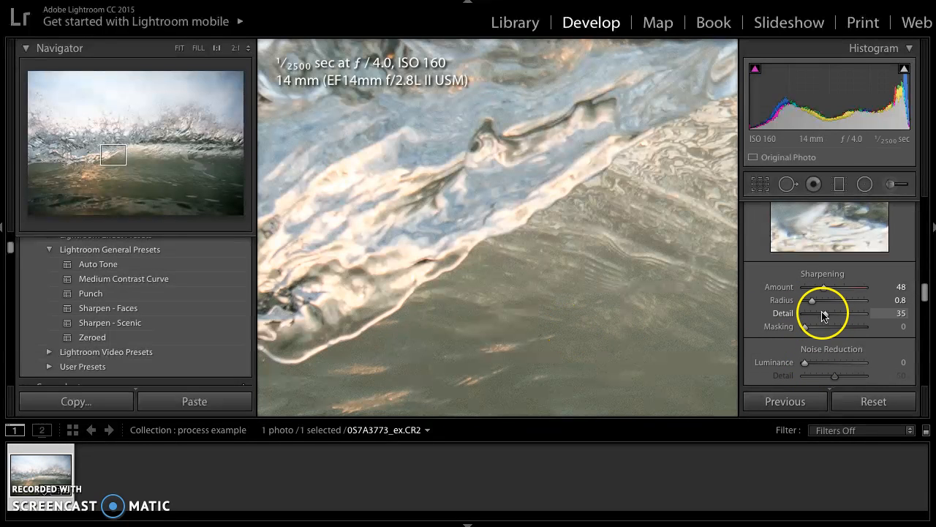
pyautogui.scroll(-3, 818, 322)
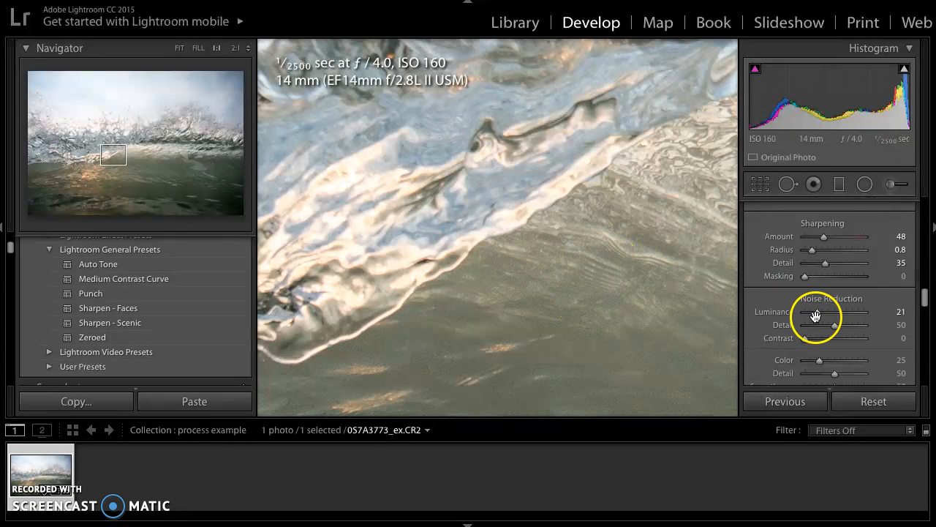
pyautogui.moveTo(817, 314); pyautogui.dragTo(778, 312)
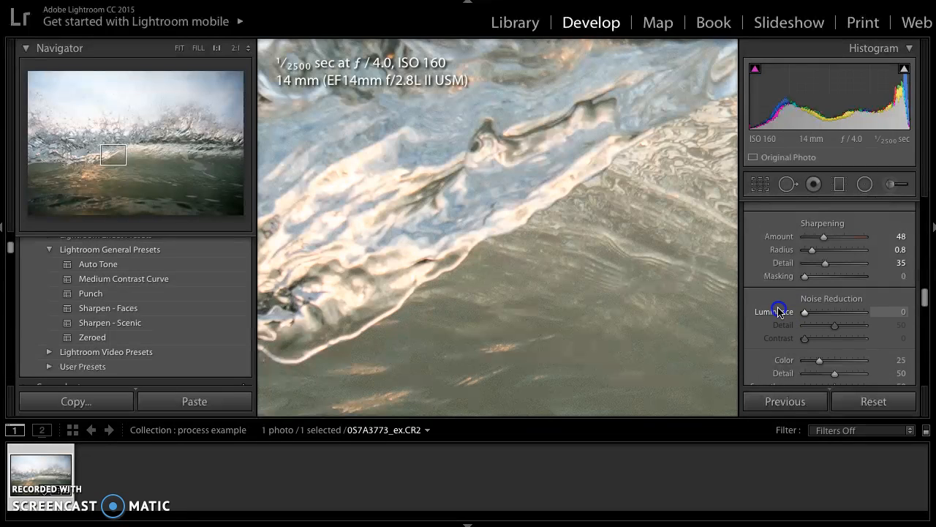
pyautogui.click(603, 267)
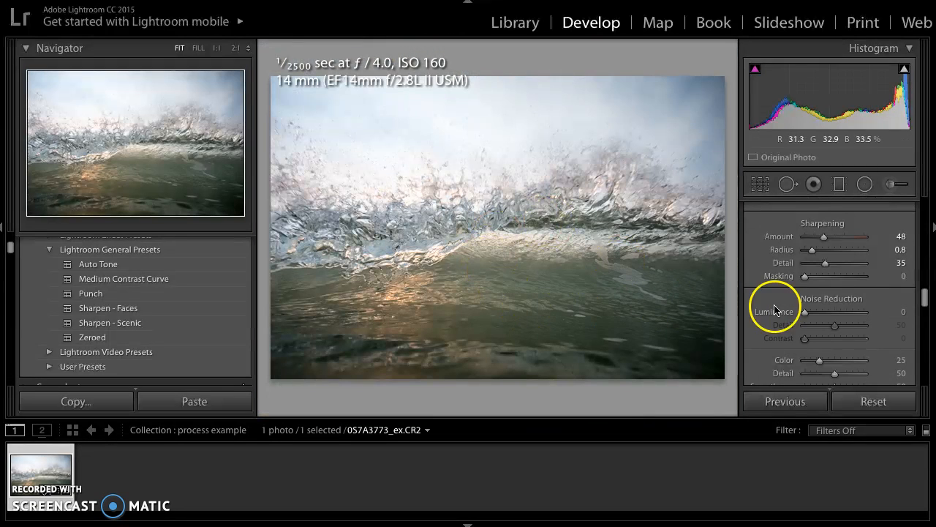
pyautogui.scroll(15, 856, 351)
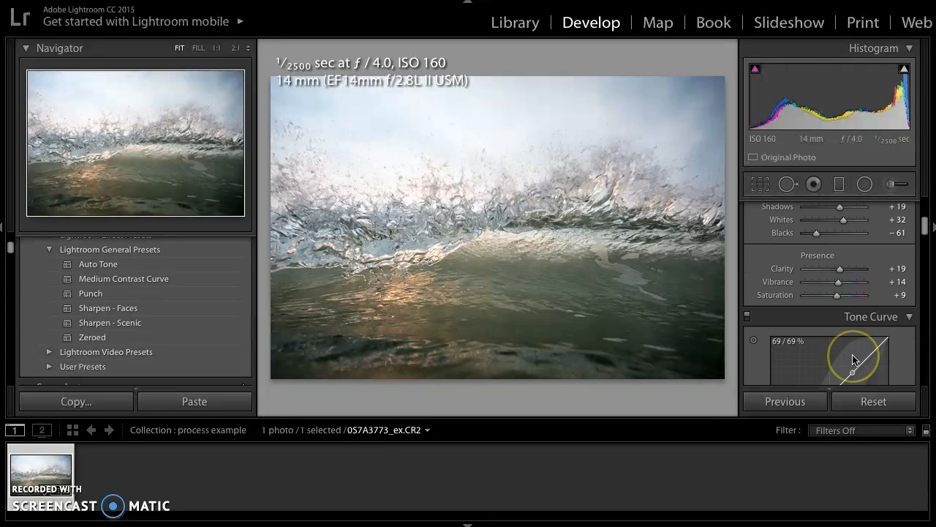
pyautogui.scroll(-2, 854, 360)
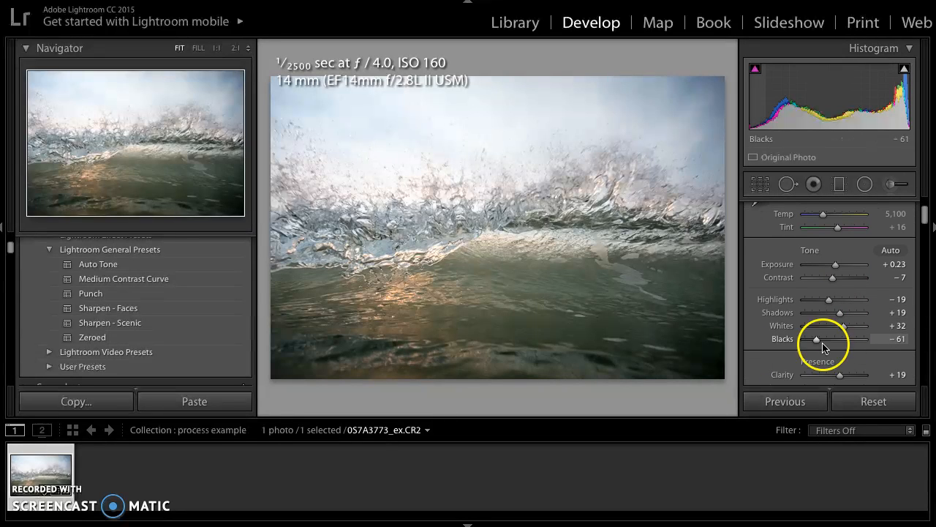
pyautogui.scroll(-1, 873, 355)
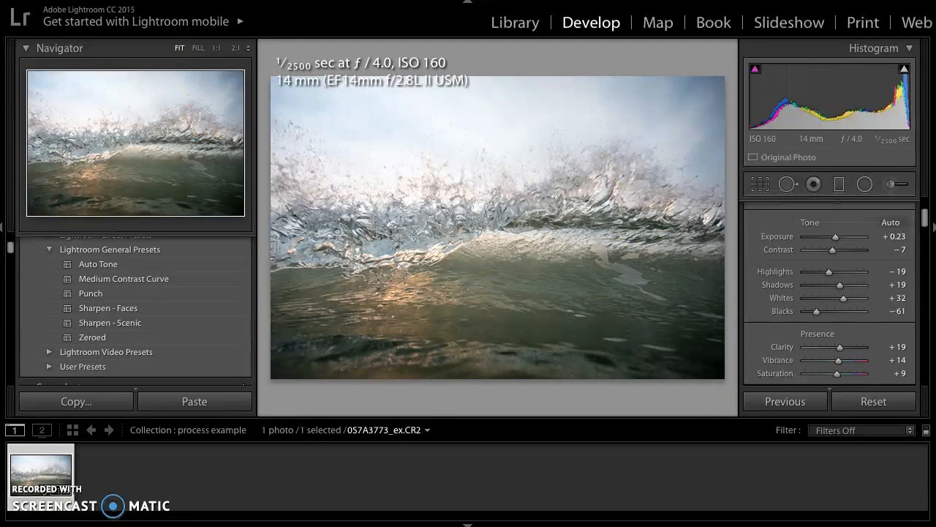
# - Export the photo to the processed folder with the fullres psd srgb preset, using a unique name for the existing file conflict
pyautogui.click(53, 0)
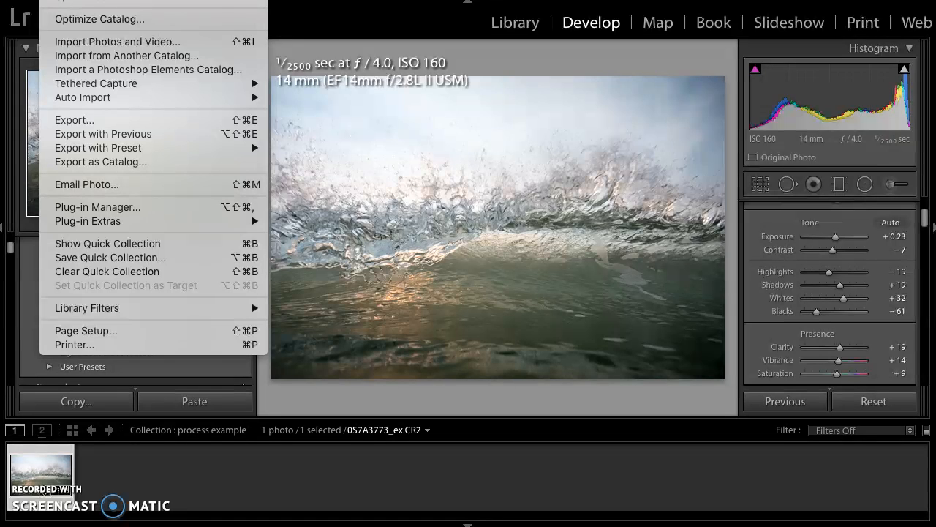
pyautogui.click(74, 121)
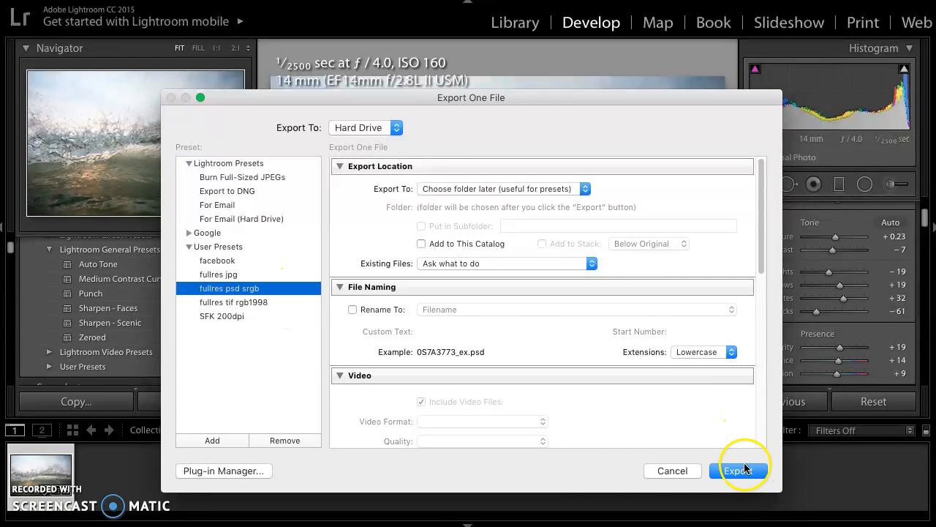
pyautogui.click(740, 471)
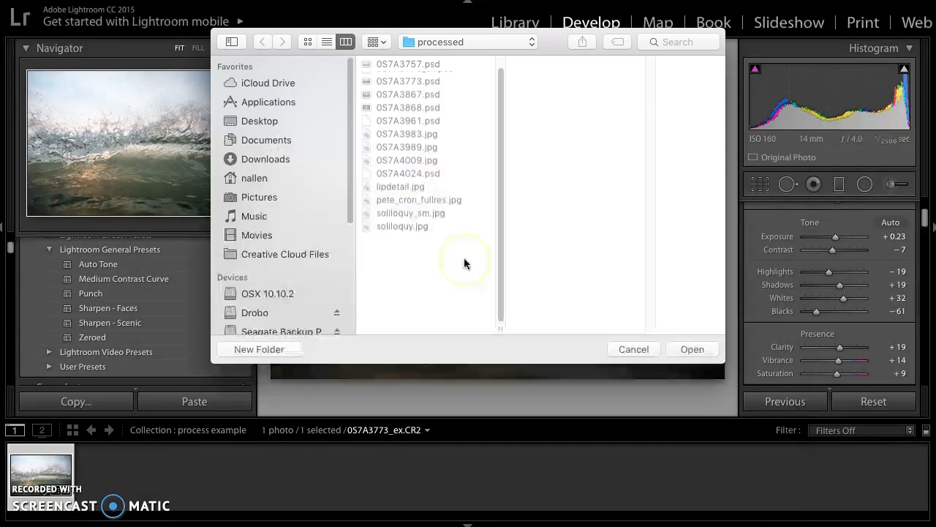
pyautogui.click(692, 350)
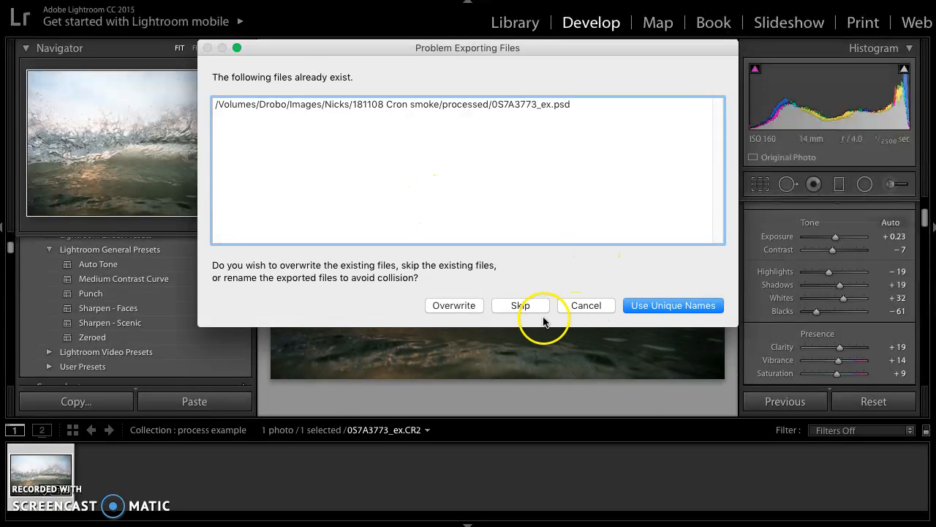
pyautogui.click(648, 306)
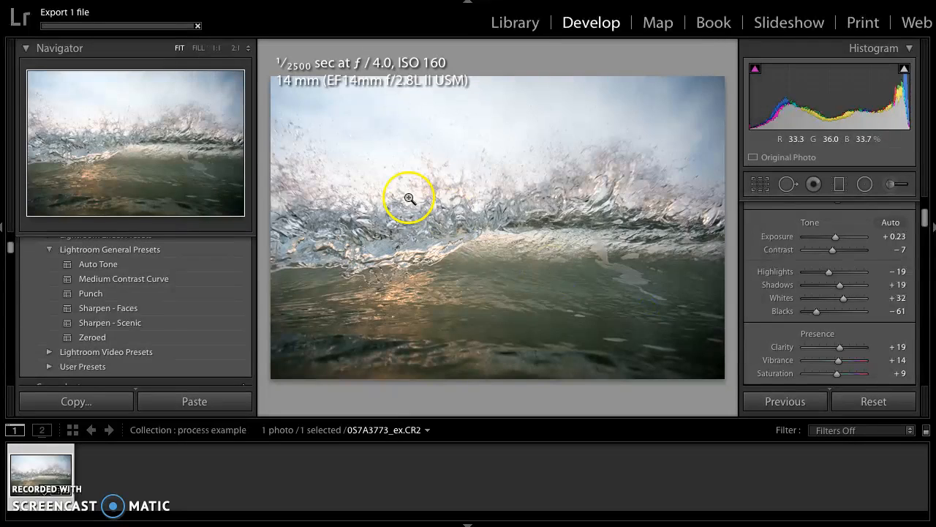